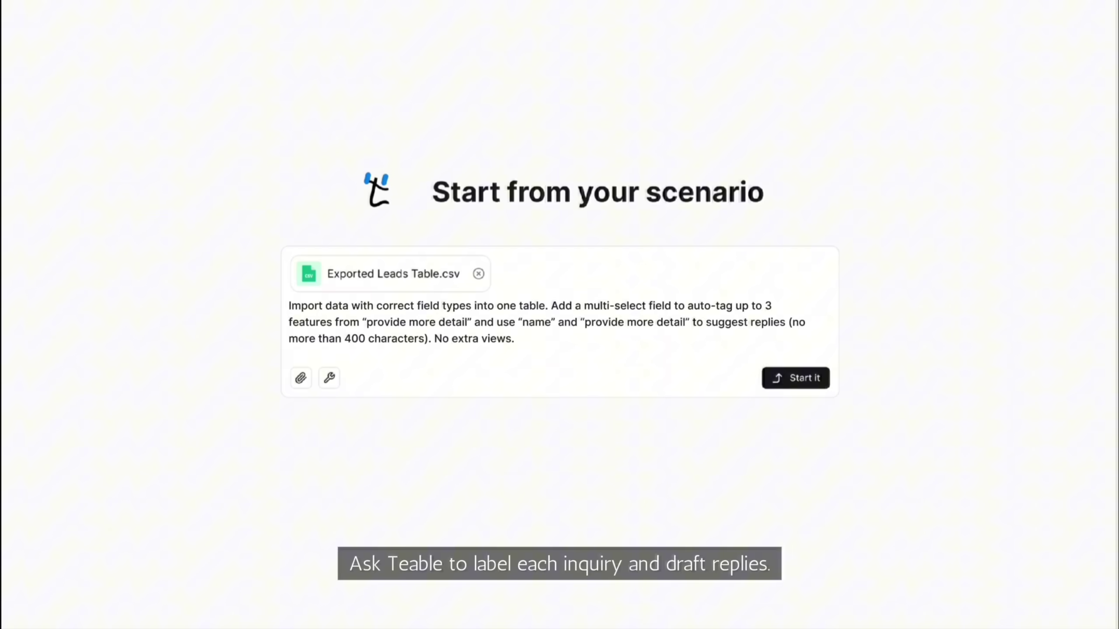
Import the leads CSV into an auto-tagged Leads table with suggested replies, then return to the grid
key("Return")
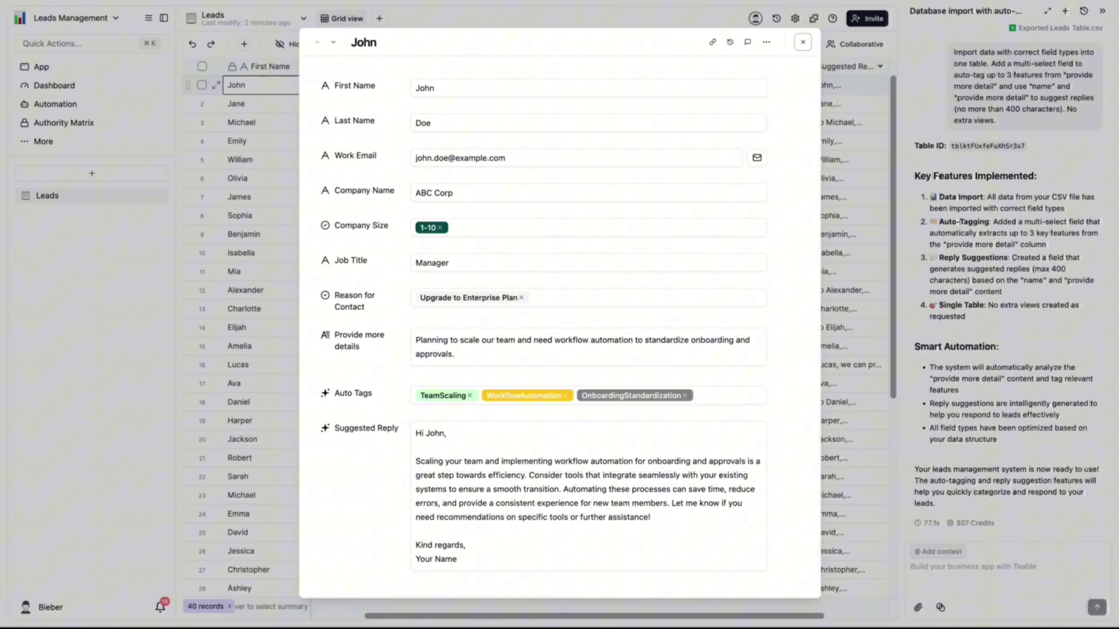
left_click(803, 43)
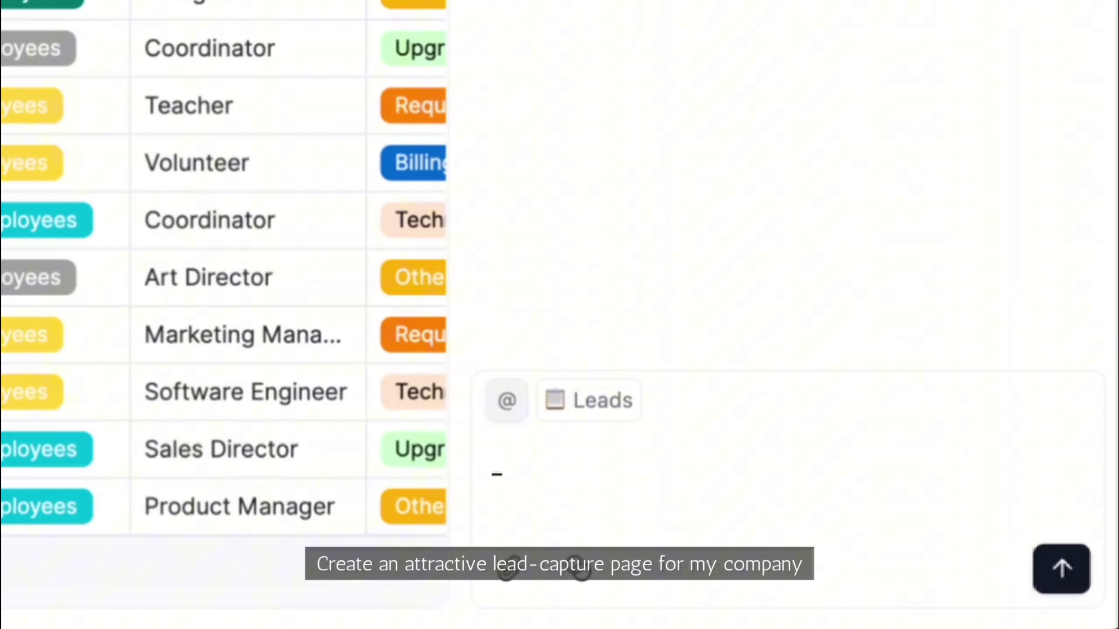
Have the AI build a lead-capture landing page from the pasted logo and reference site, then publish it
type("Create an attractive lead-capture page for my company")
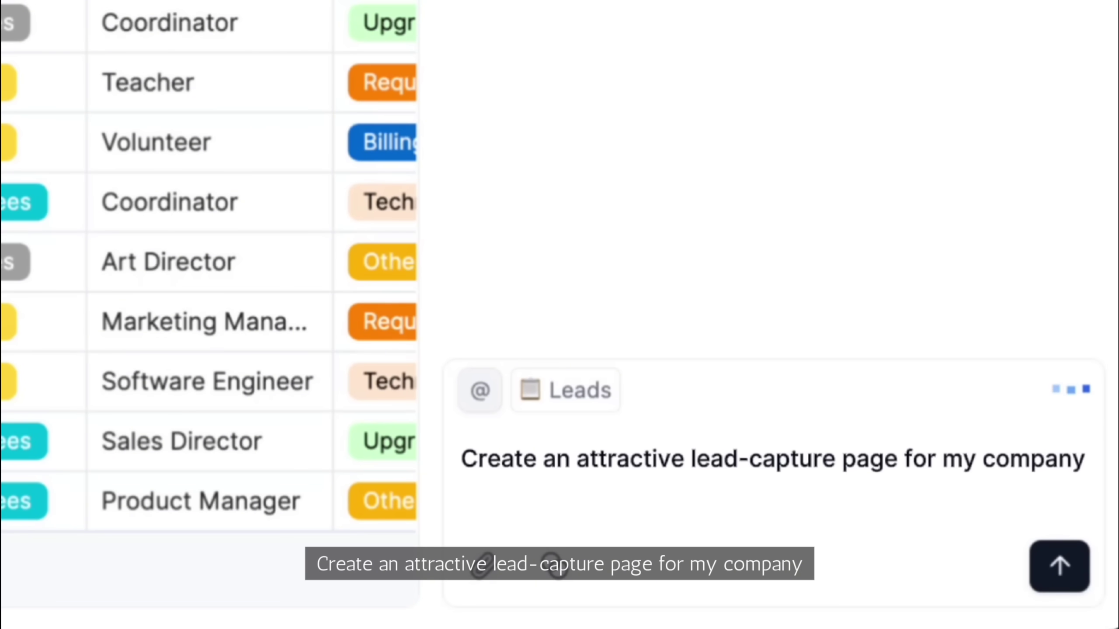
key("ctrl+v")
type("1. using attached logo 2. reference site: https://contact.teable.ai/")
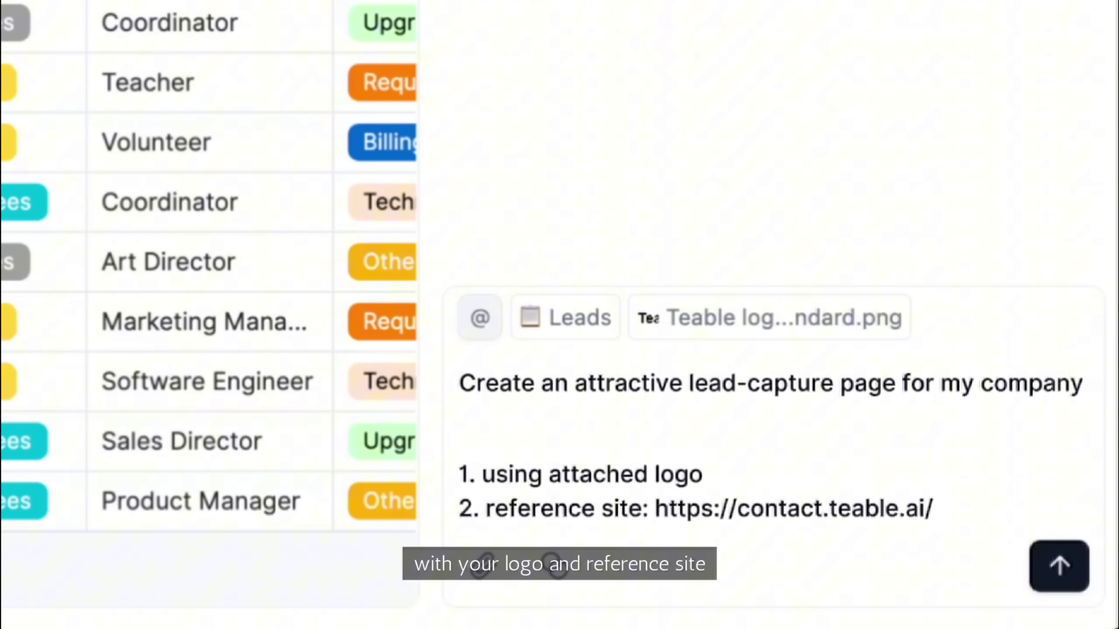
key("Return")
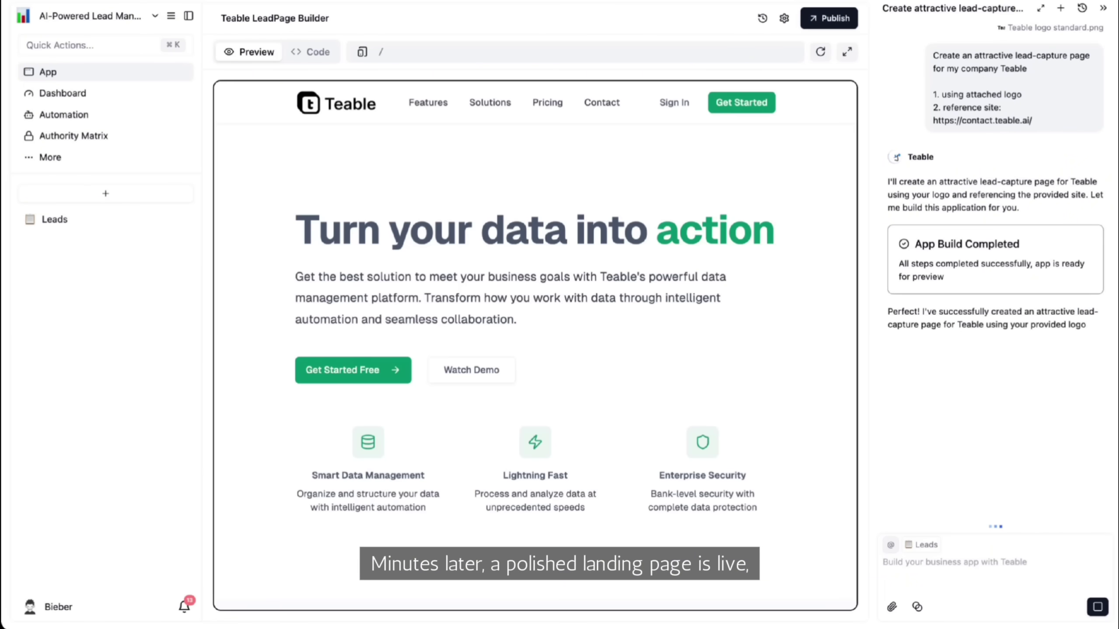
left_click(829, 18)
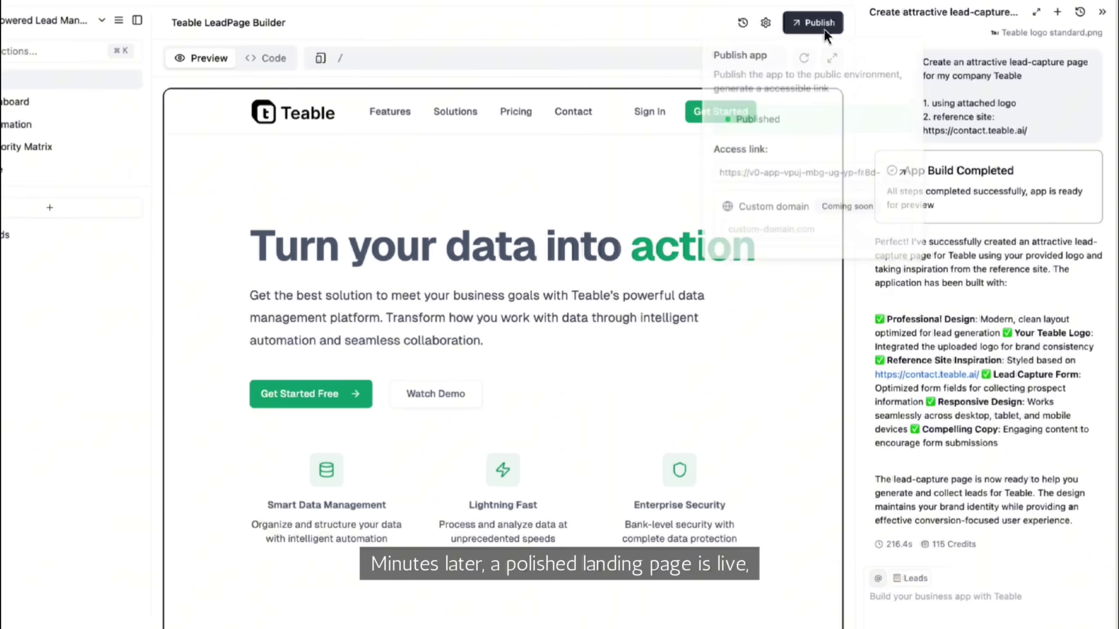
Submit a test inquiry through the published landing page's Talk to Sales contact form
left_click(832, 253)
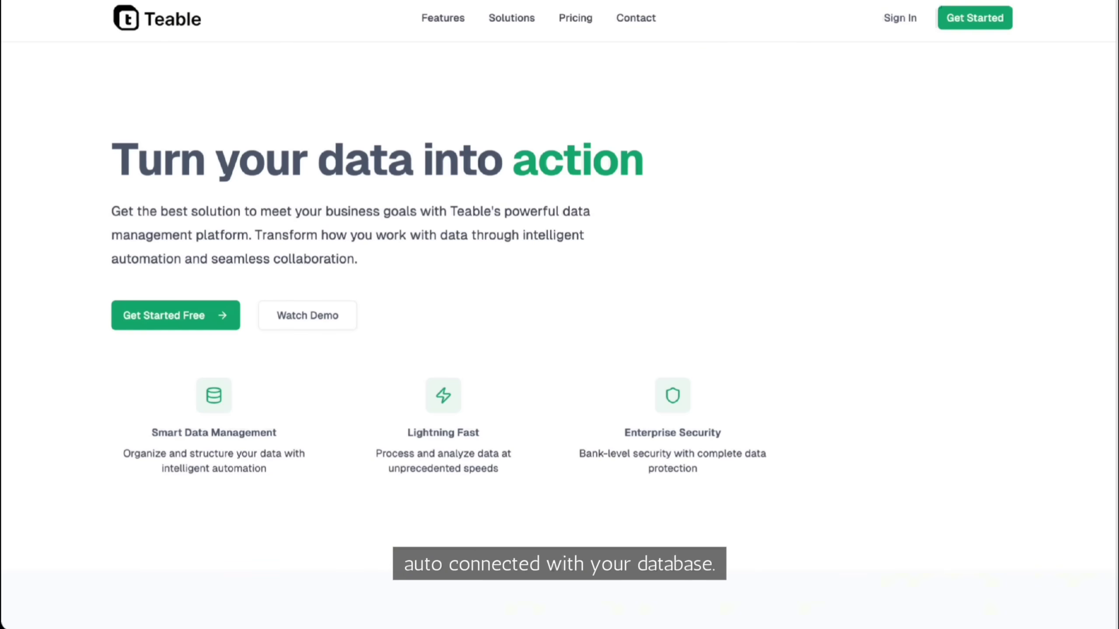
scroll(560, 315, "down", 15)
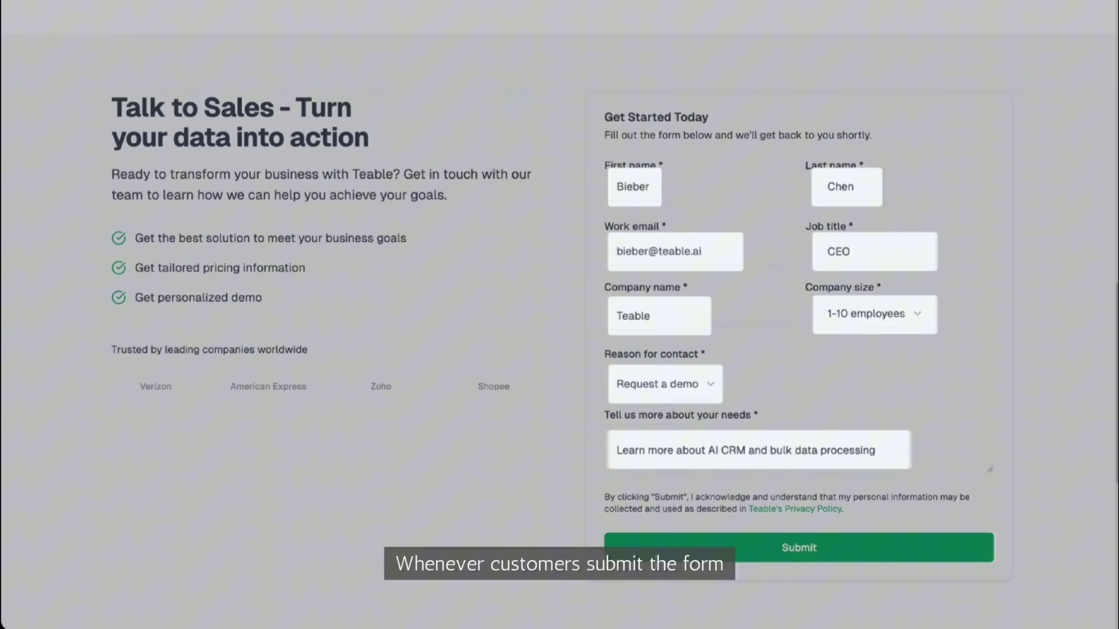
left_click(840, 552)
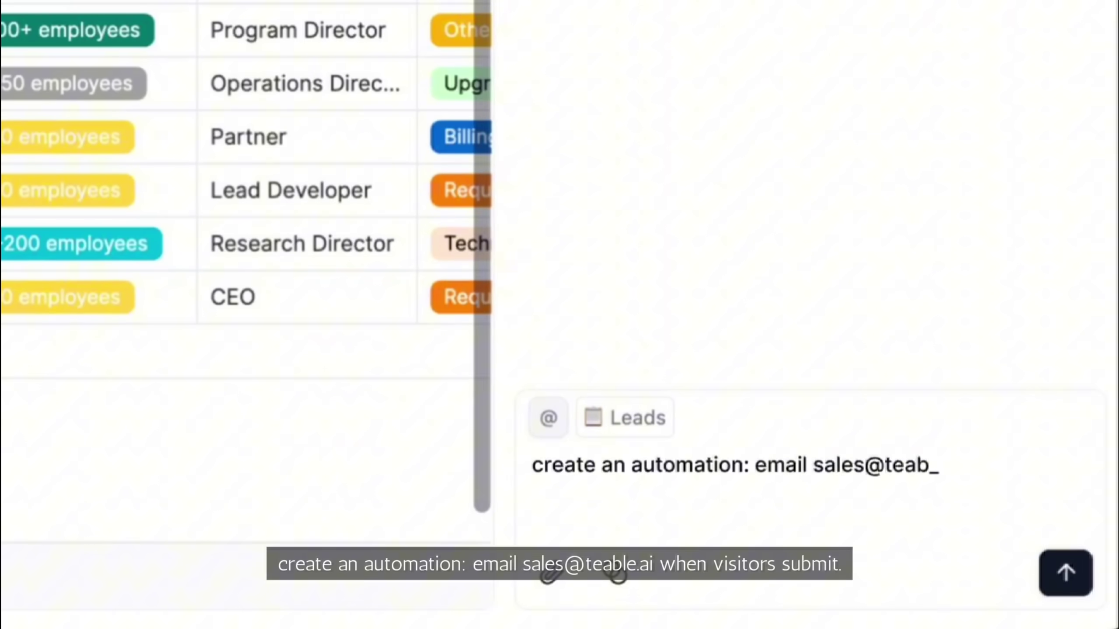
Create an automation that emails the sales address on each form submission, and review its Send email step
key("Return")
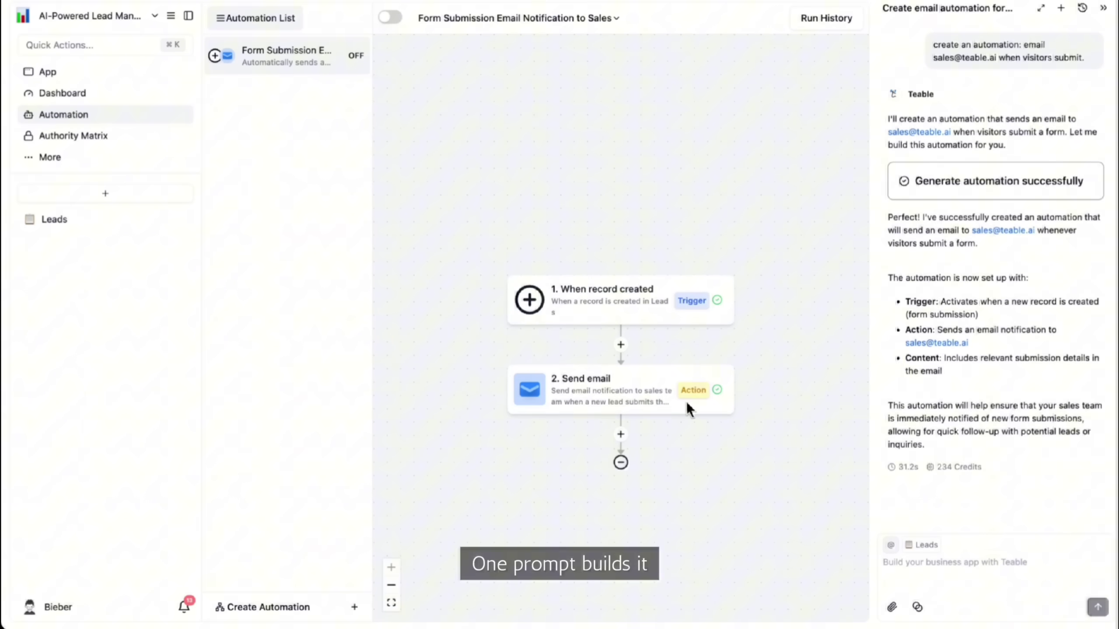
left_click(687, 402)
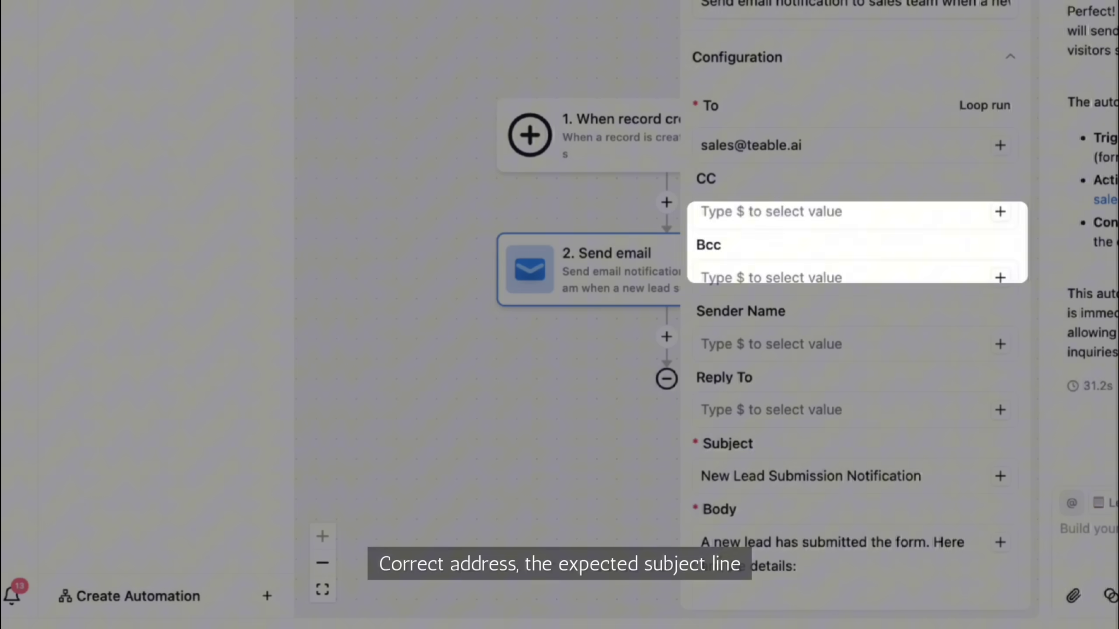
scroll(856, 309, "down", 8)
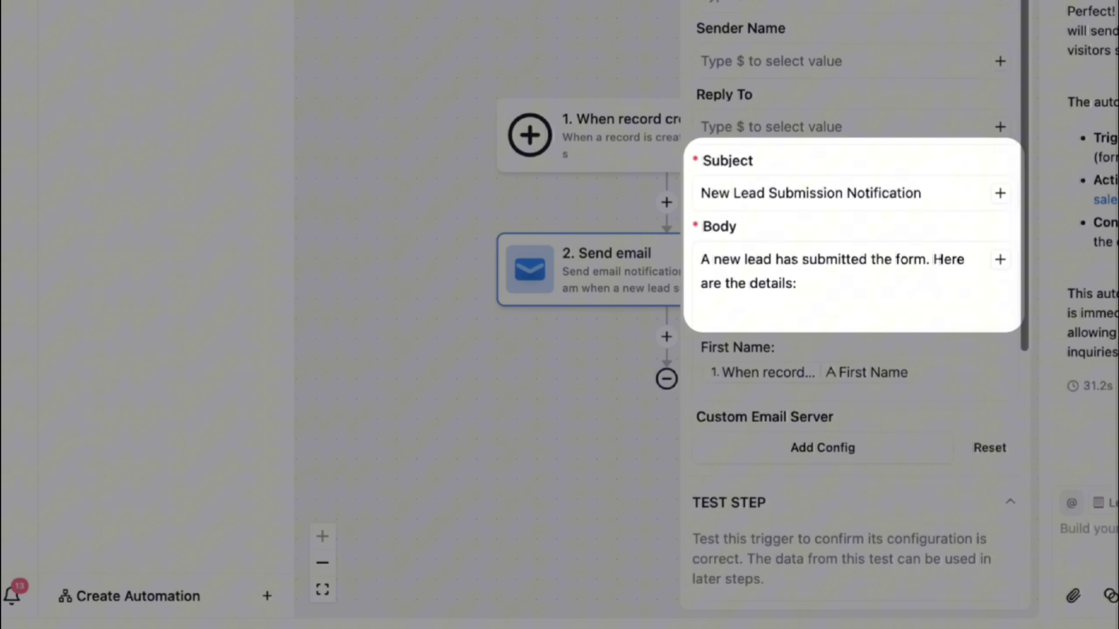
scroll(856, 247, "down", 8)
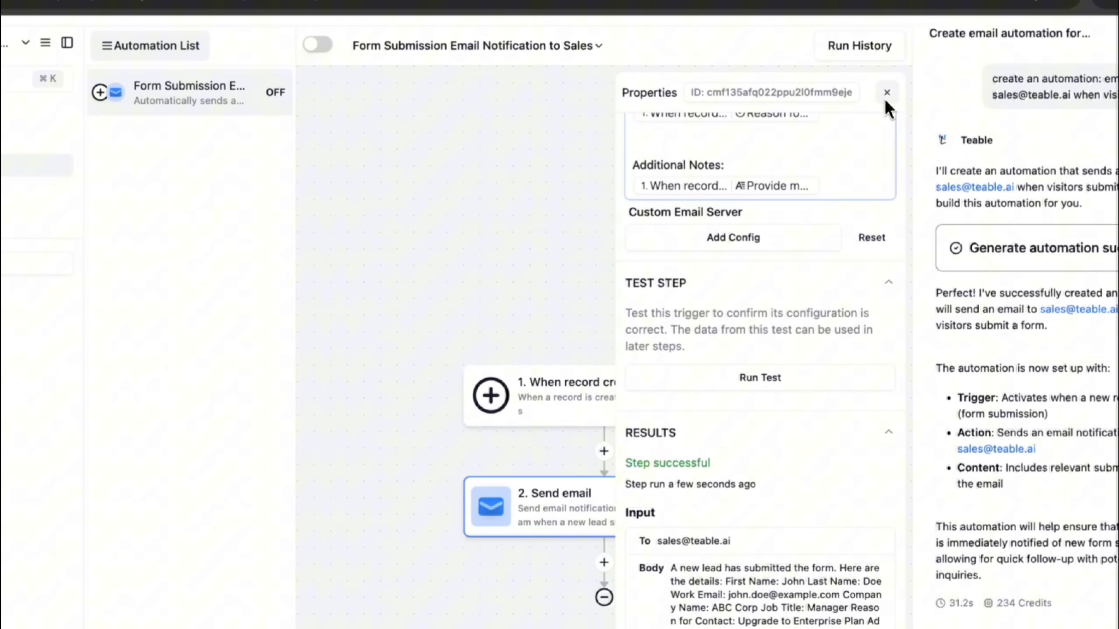
left_click(885, 98)
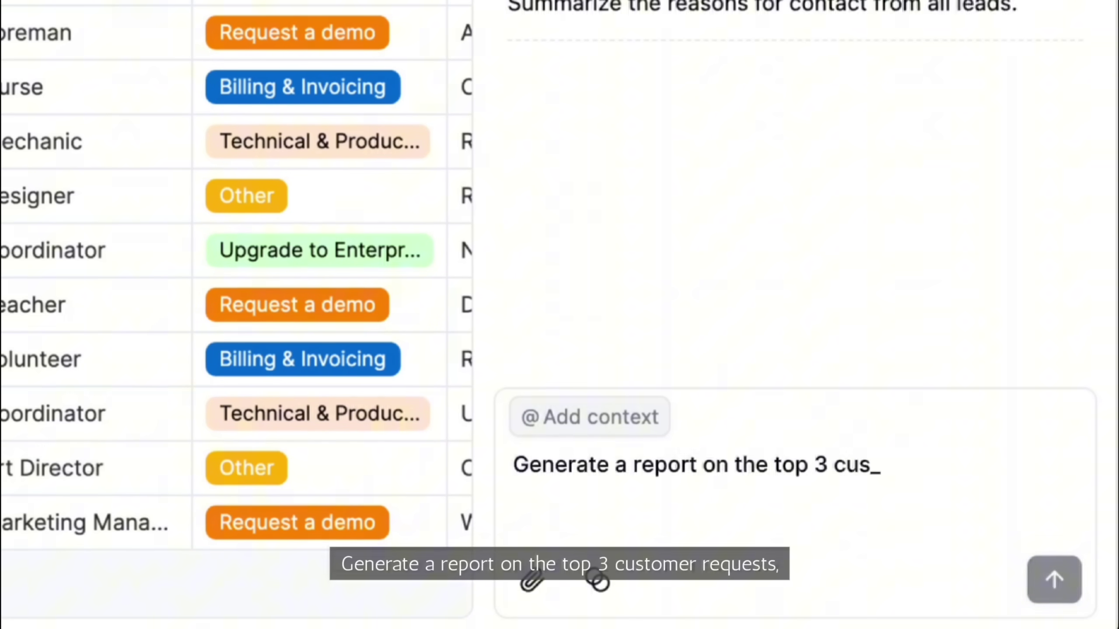
Request a top-3 customer requests report with frequency and requesters, then preview it
type("ests, showing frequency and wh")
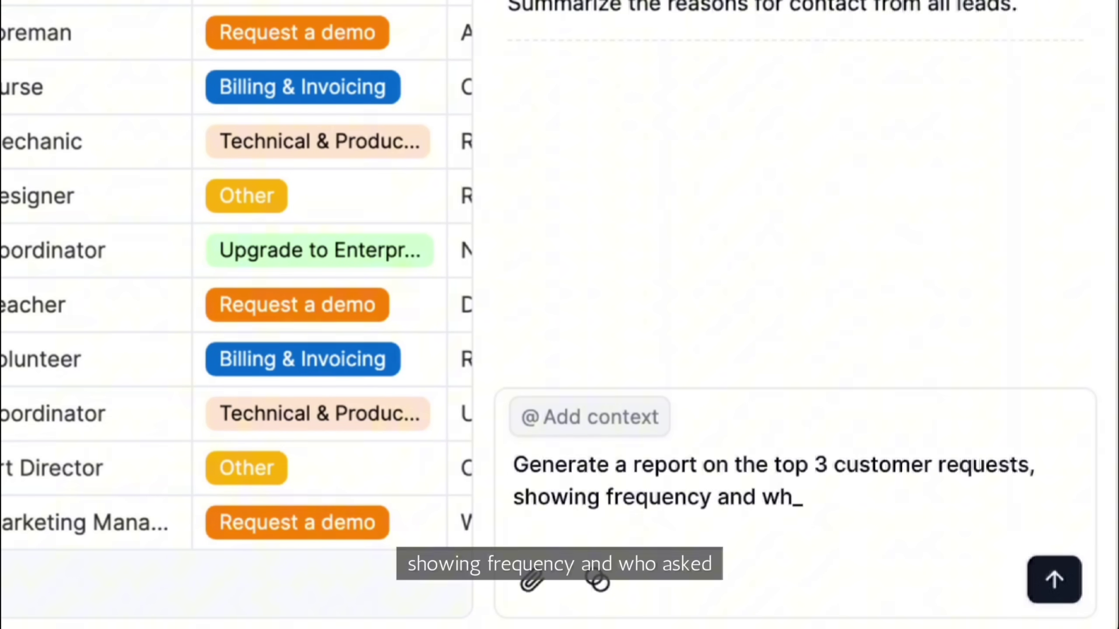
type("o asked.")
key("Return")
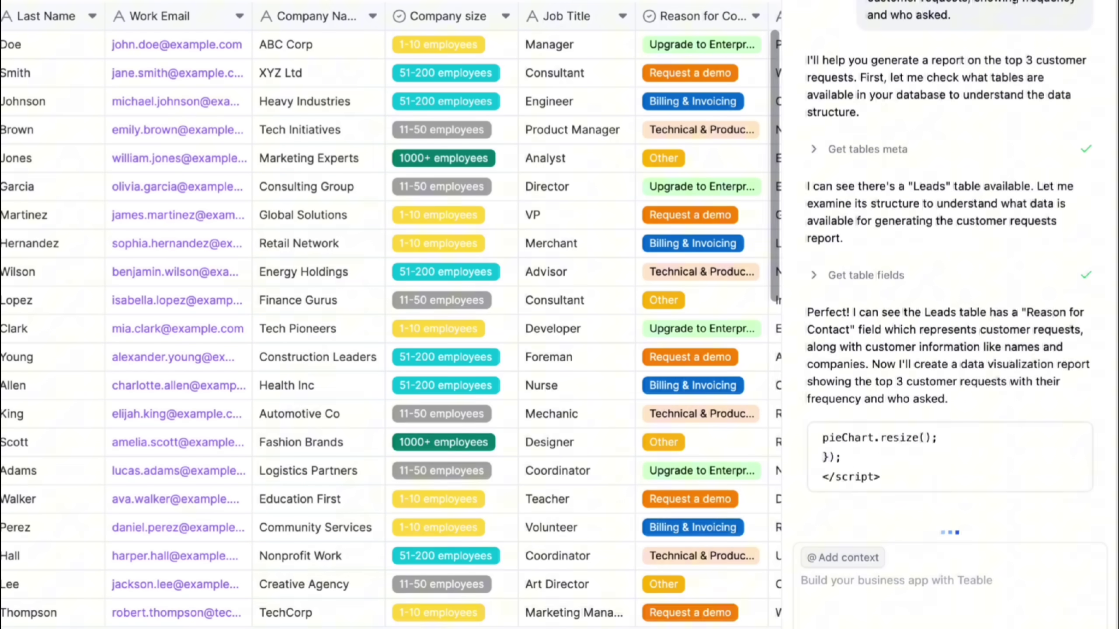
left_click(970, 169)
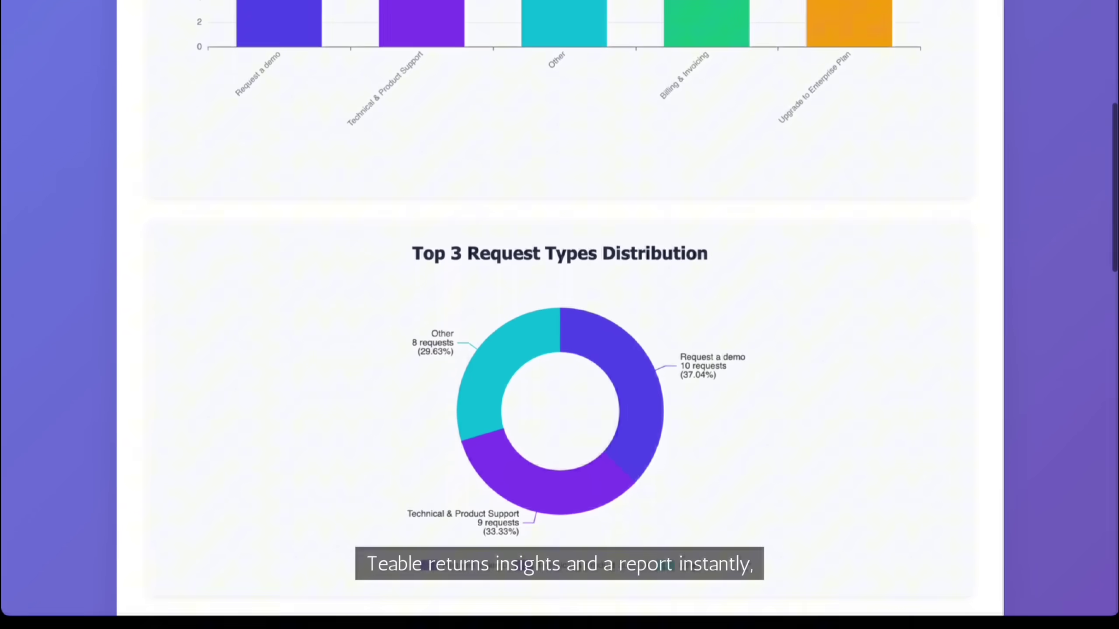
scroll(559, 309, "down", 15)
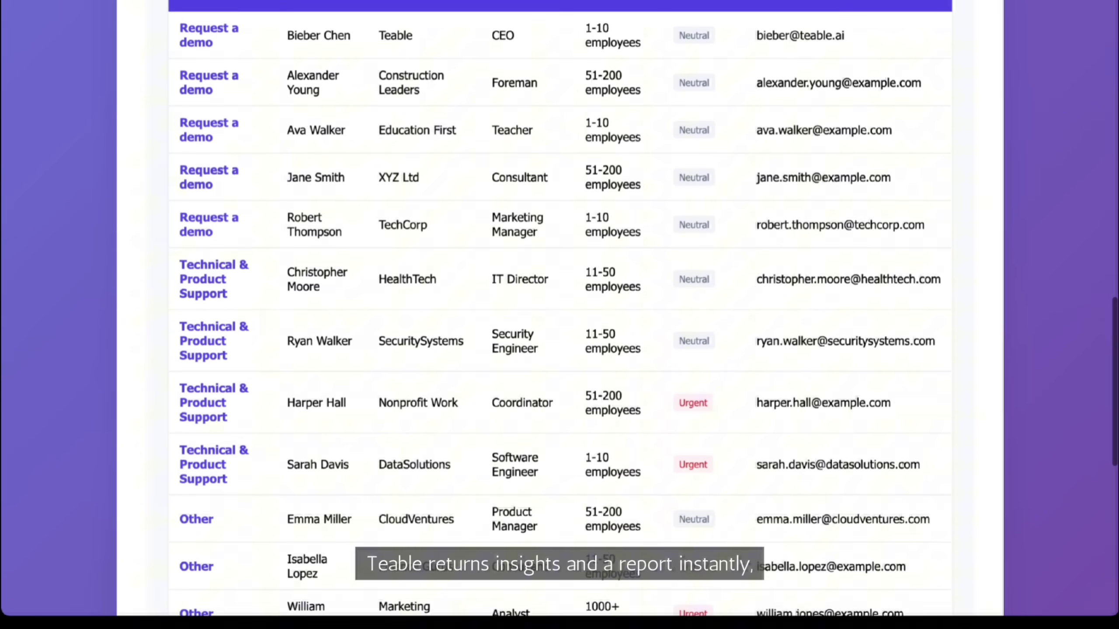
scroll(559, 309, "down", 12)
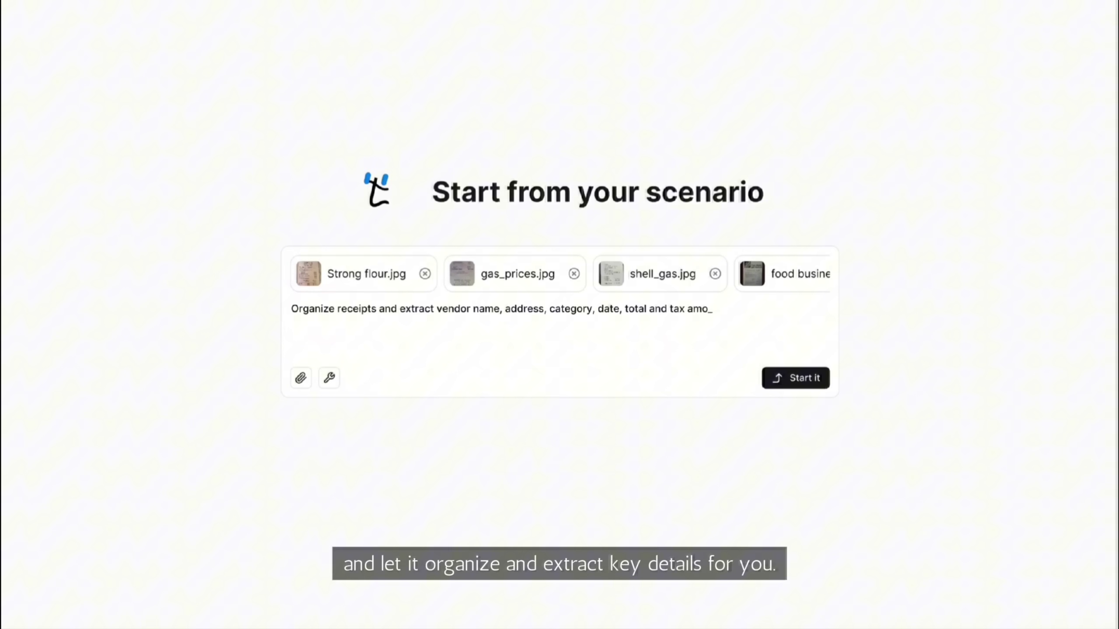
Organize the uploaded receipts into a table extracting vendor, address, category, date, total and tax
type("unt")
key("Return")
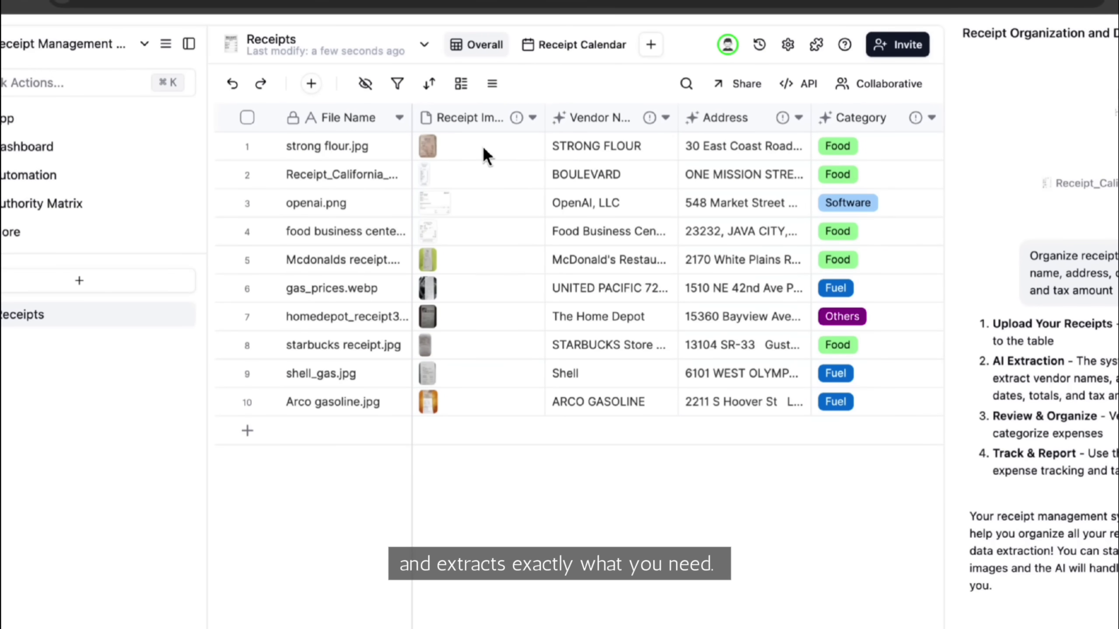
left_click(485, 153)
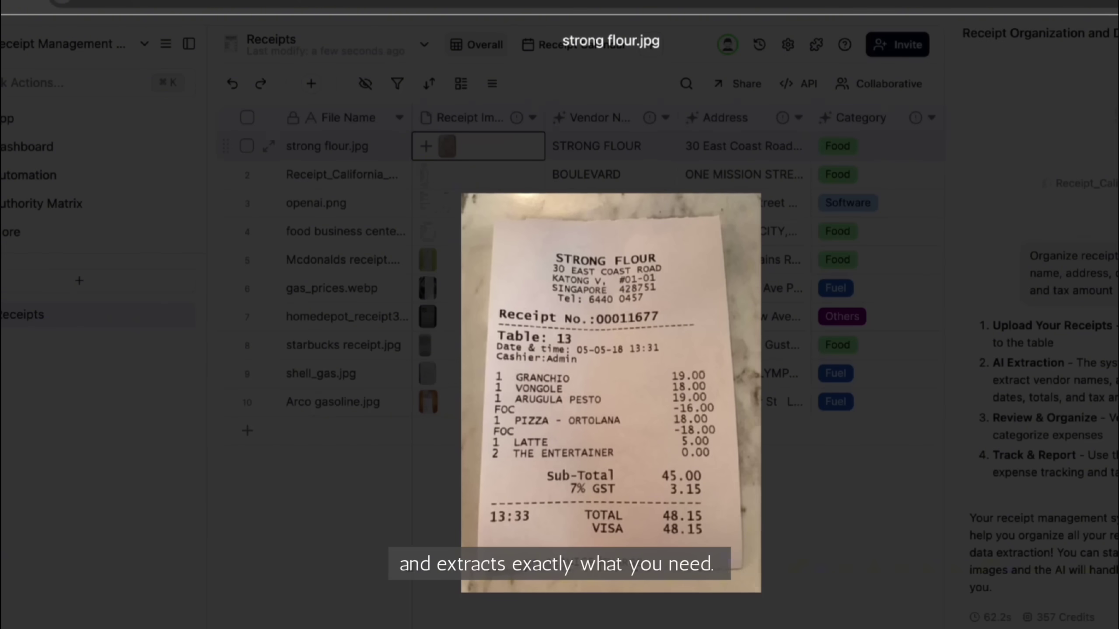
key("Escape")
Turn on link sharing for the receipts view
scroll(678, 371, "right", 5)
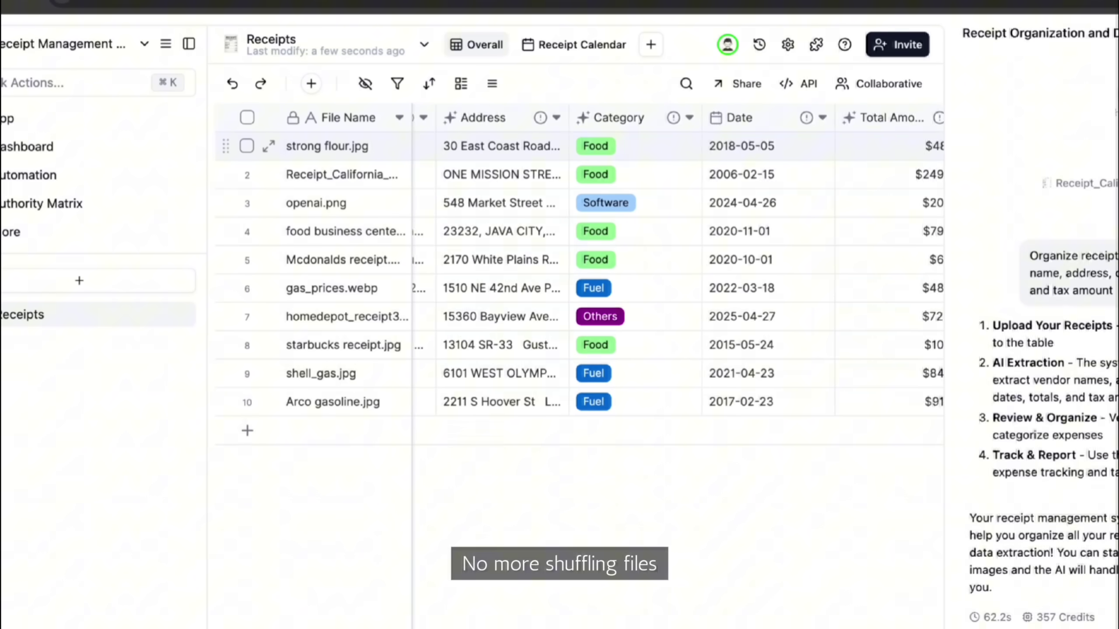
scroll(677, 273, "right", 5)
left_click(725, 82)
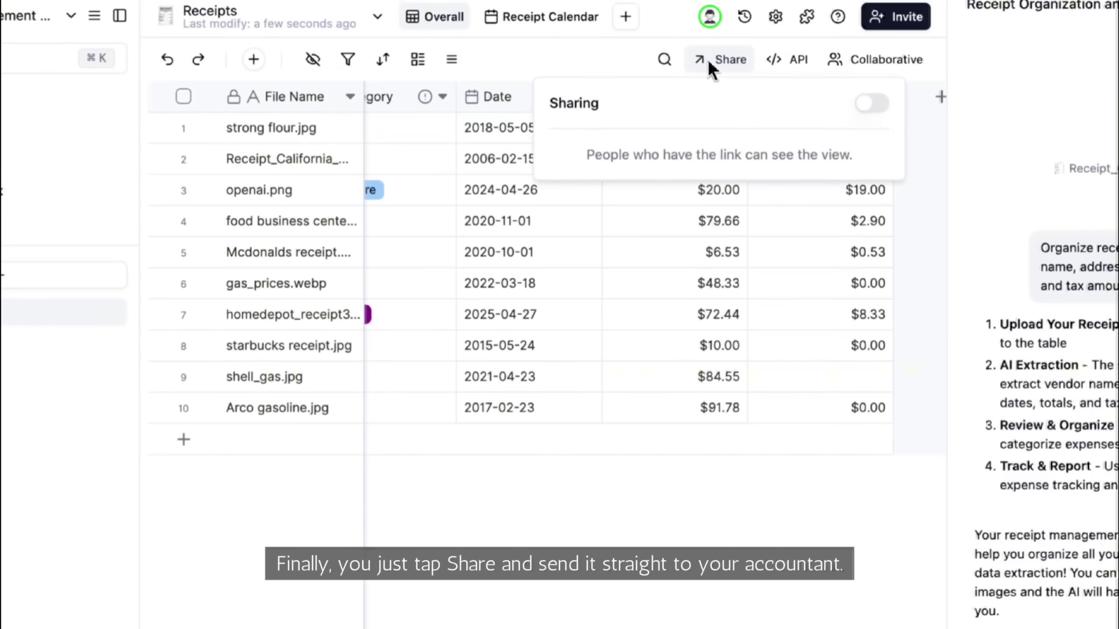
left_click(865, 87)
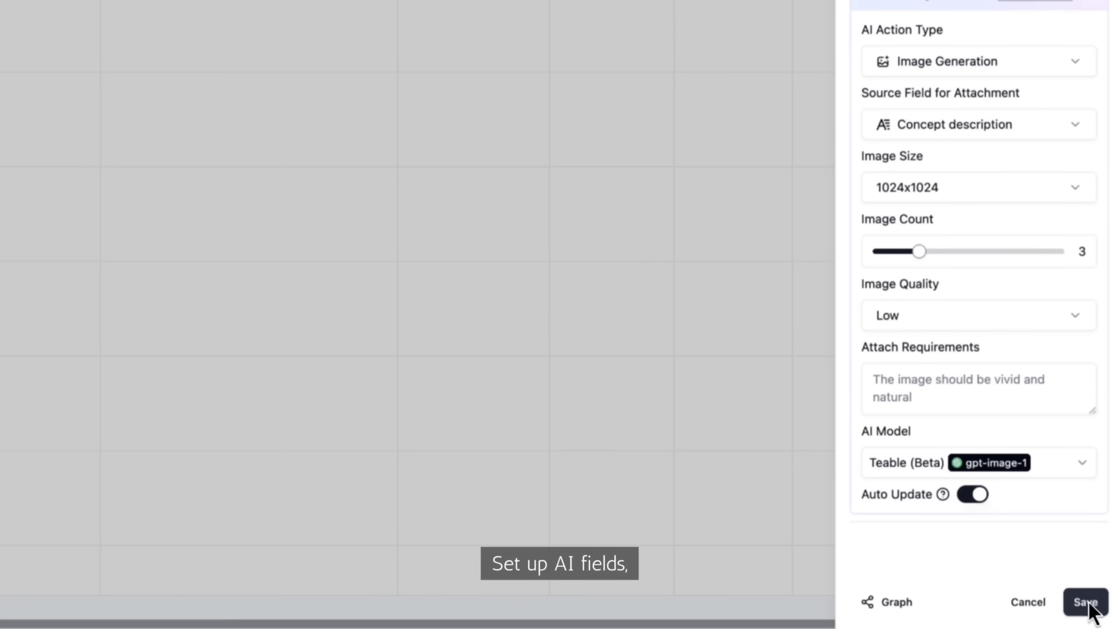
Save the AI image field config and view the Sunset-Orange Grip style board full size
left_click(1085, 602)
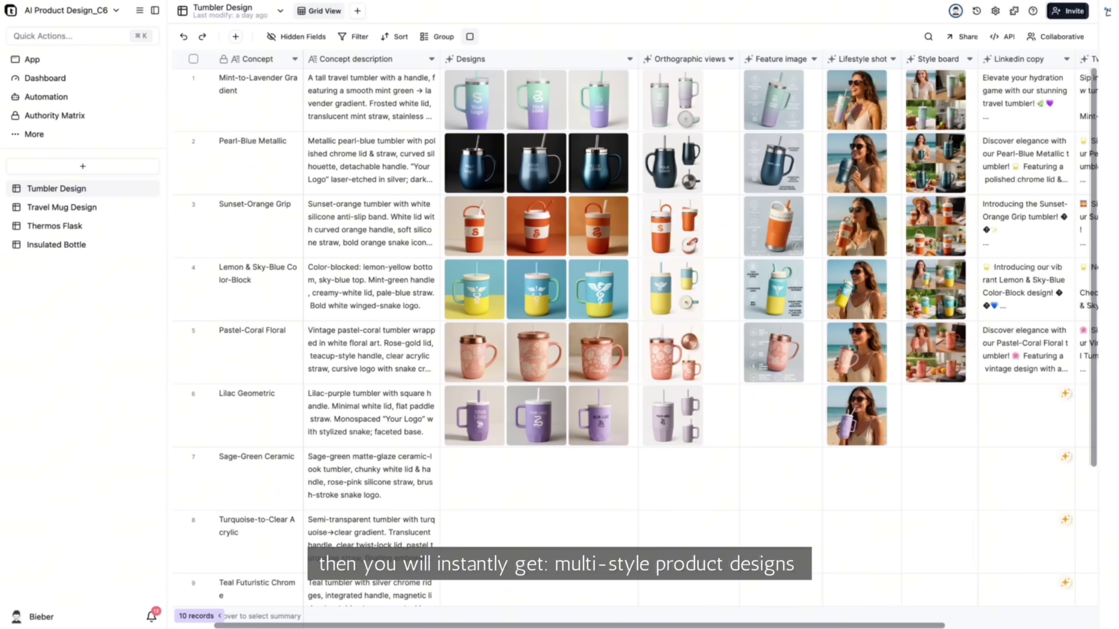
scroll(698, 339, "right", 5)
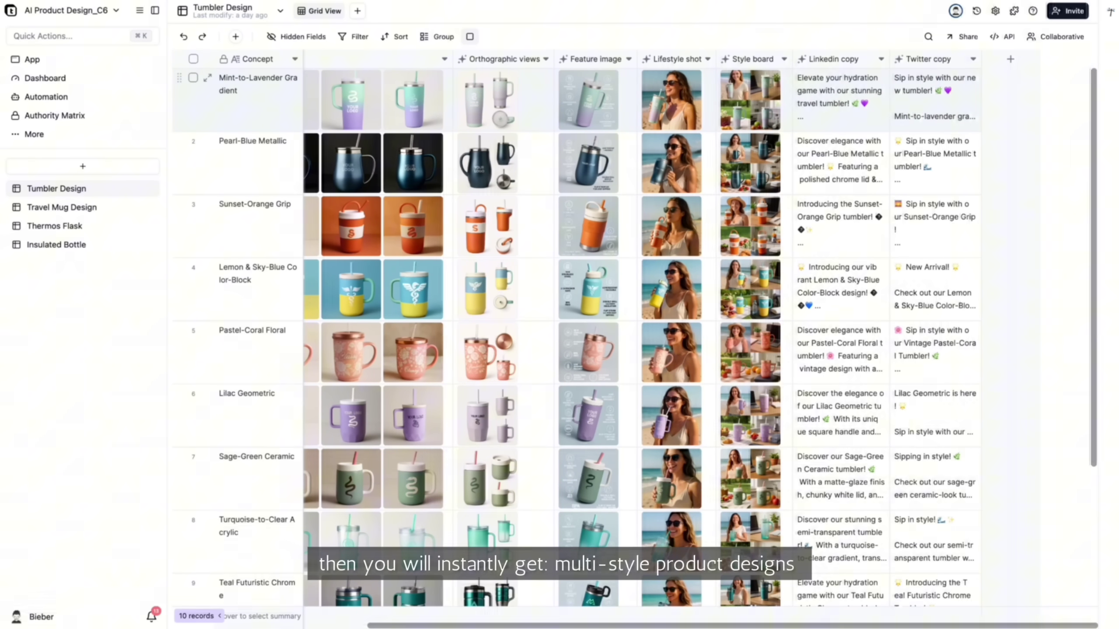
key("space")
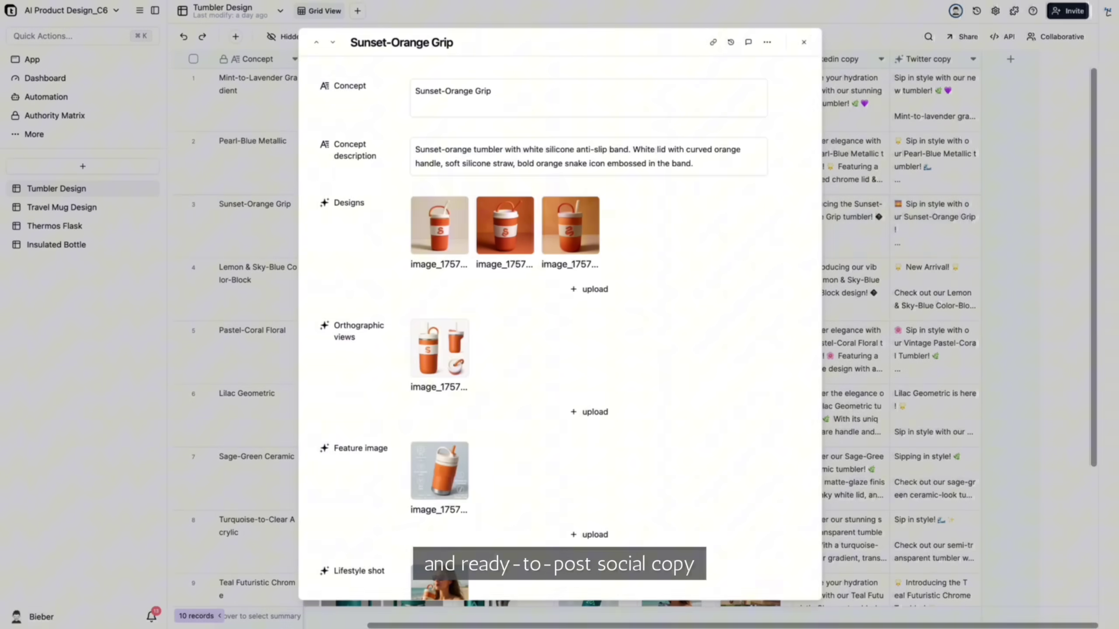
scroll(559, 326, "down", 3)
scroll(560, 326, "down", 4)
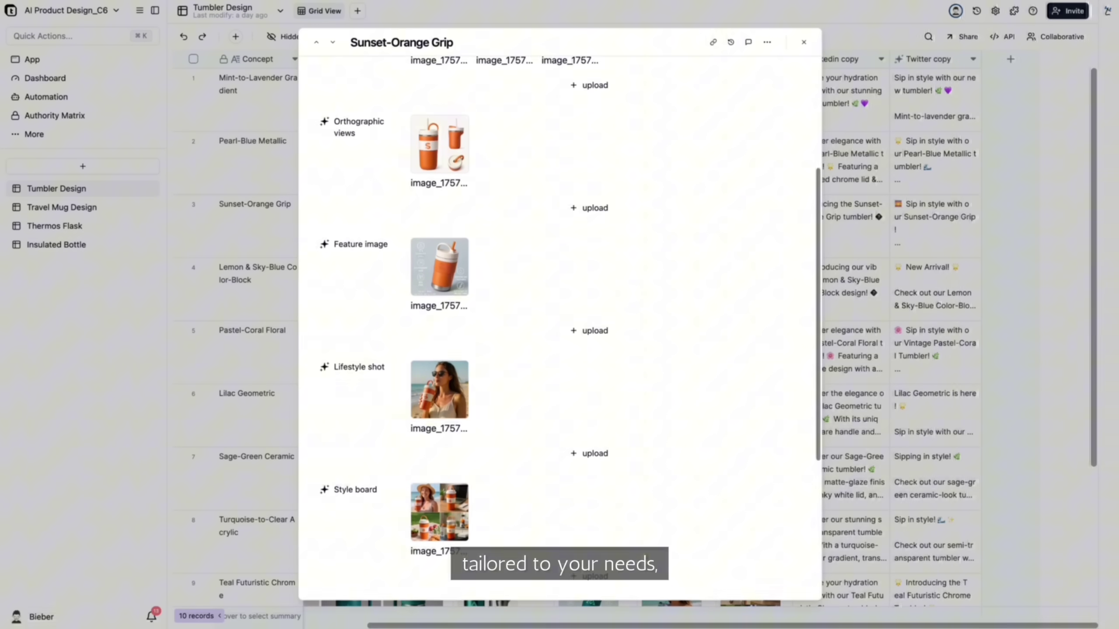
scroll(461, 279, "down", 4)
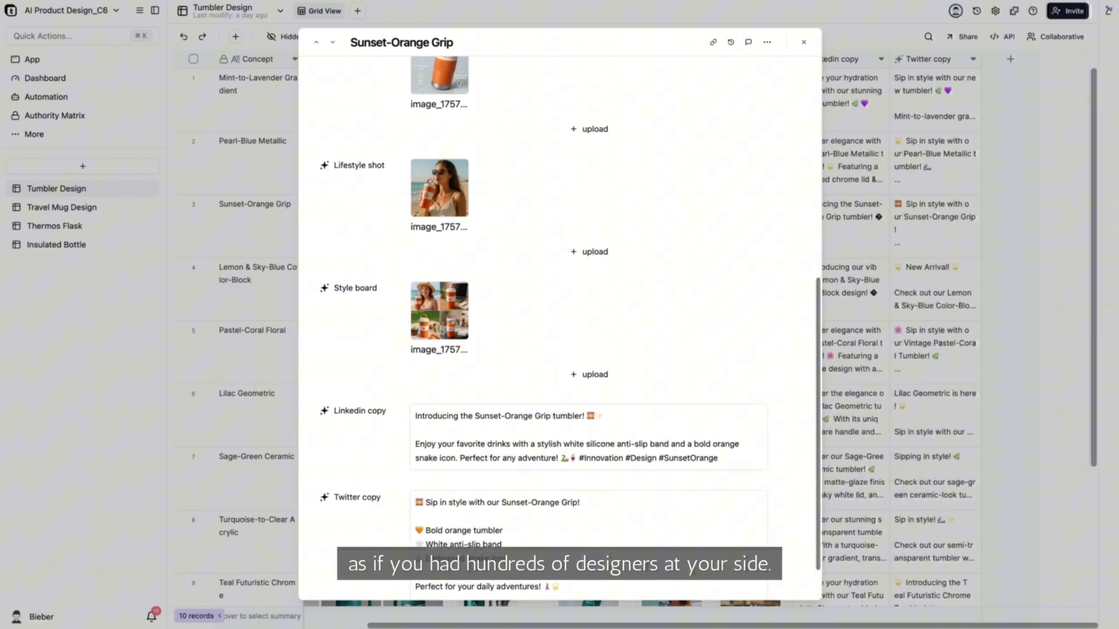
left_click(440, 265)
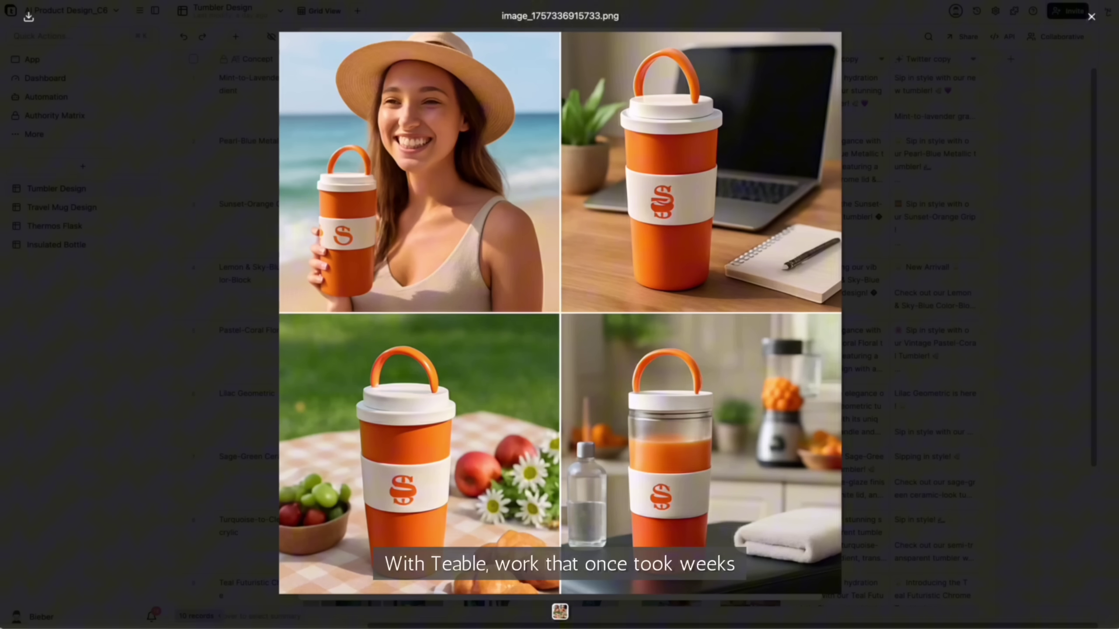